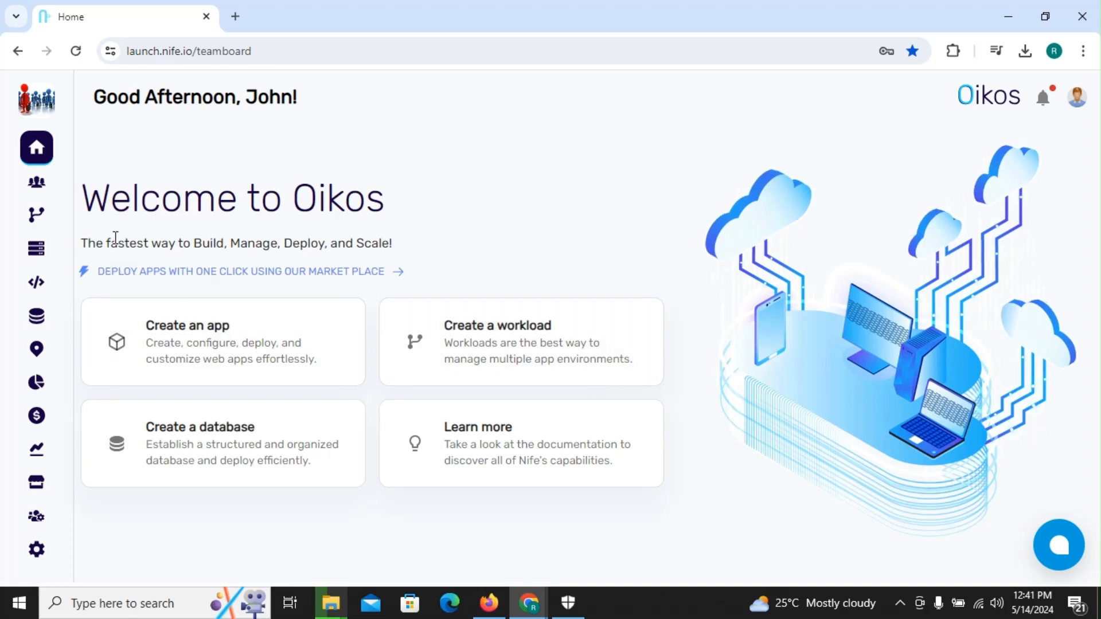
# Open the Sites page and start creating a new site
pyautogui.click(36, 287)
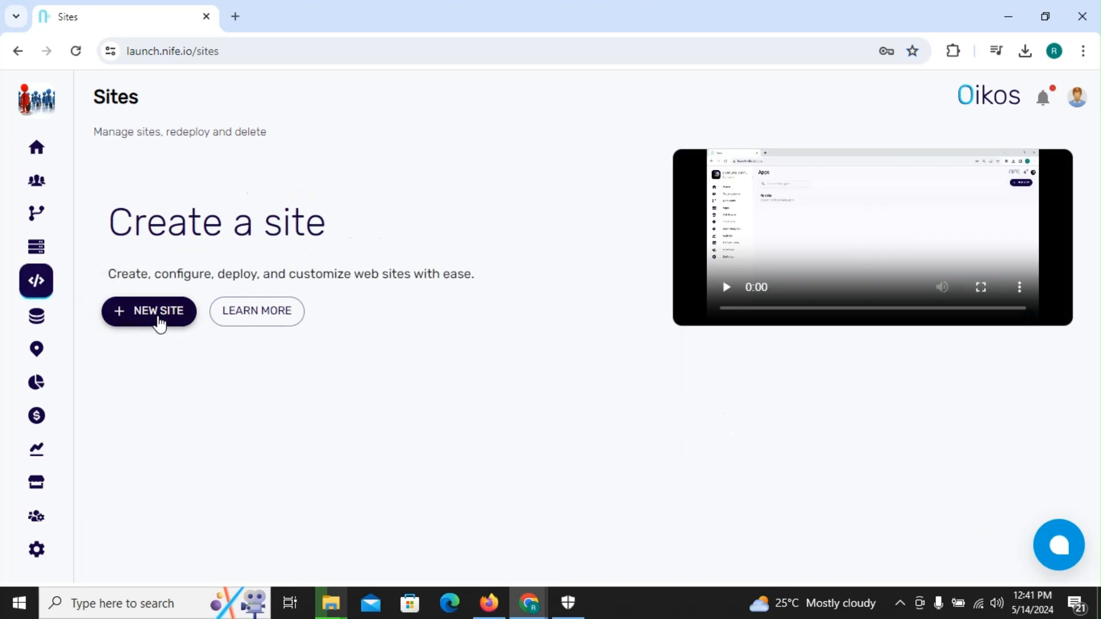
pyautogui.click(159, 323)
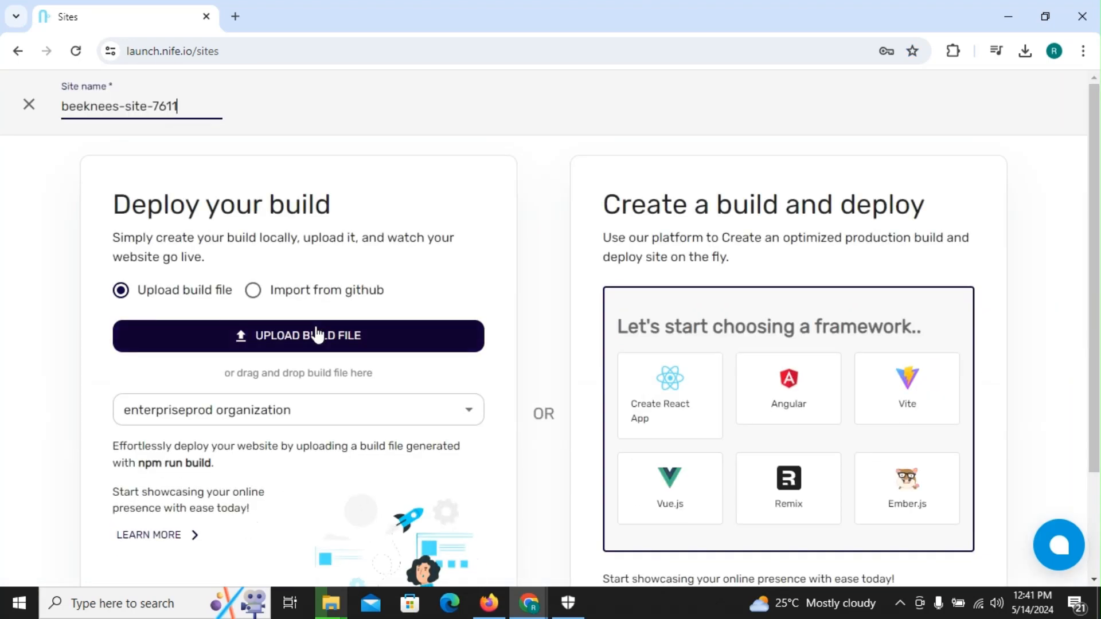
pyautogui.moveTo(131, 218); pyautogui.dragTo(314, 226)
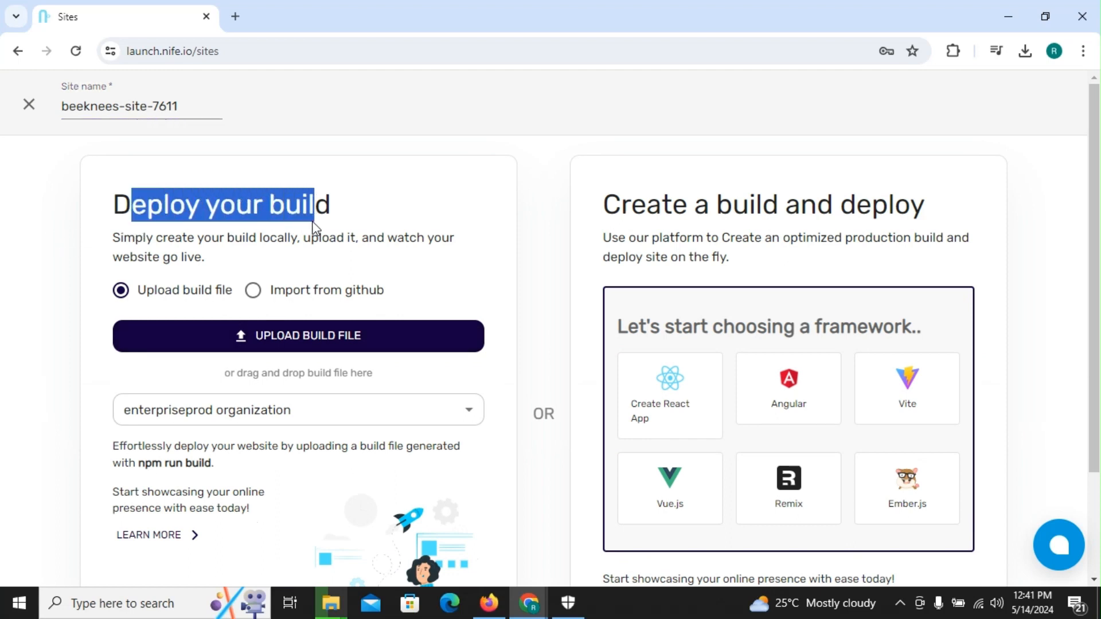
pyautogui.moveTo(608, 213); pyautogui.dragTo(930, 218)
pyautogui.click(940, 216)
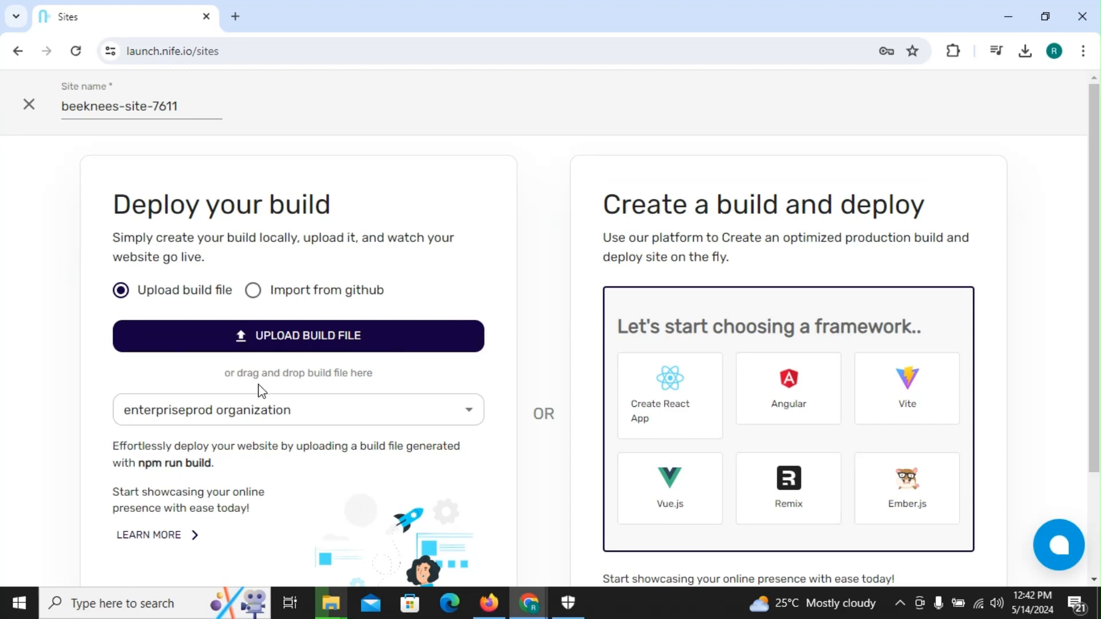
# Check the organization choices and the GitHub import fields for deploying a build, returning to the build file upload option
pyautogui.click(331, 411)
pyautogui.click(315, 414)
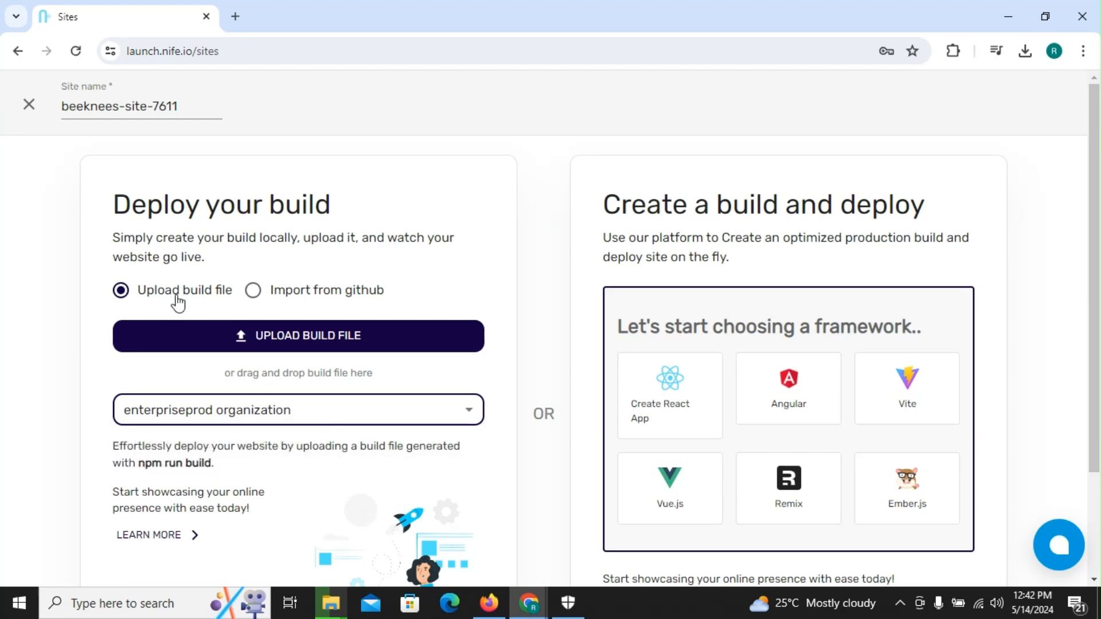
pyautogui.click(253, 291)
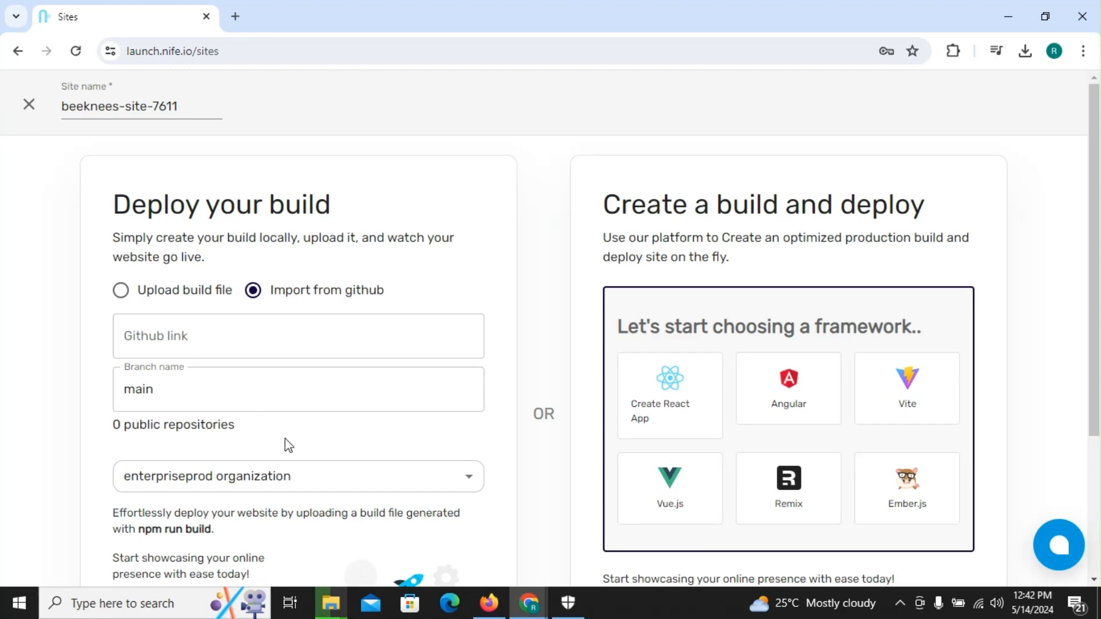
pyautogui.click(121, 291)
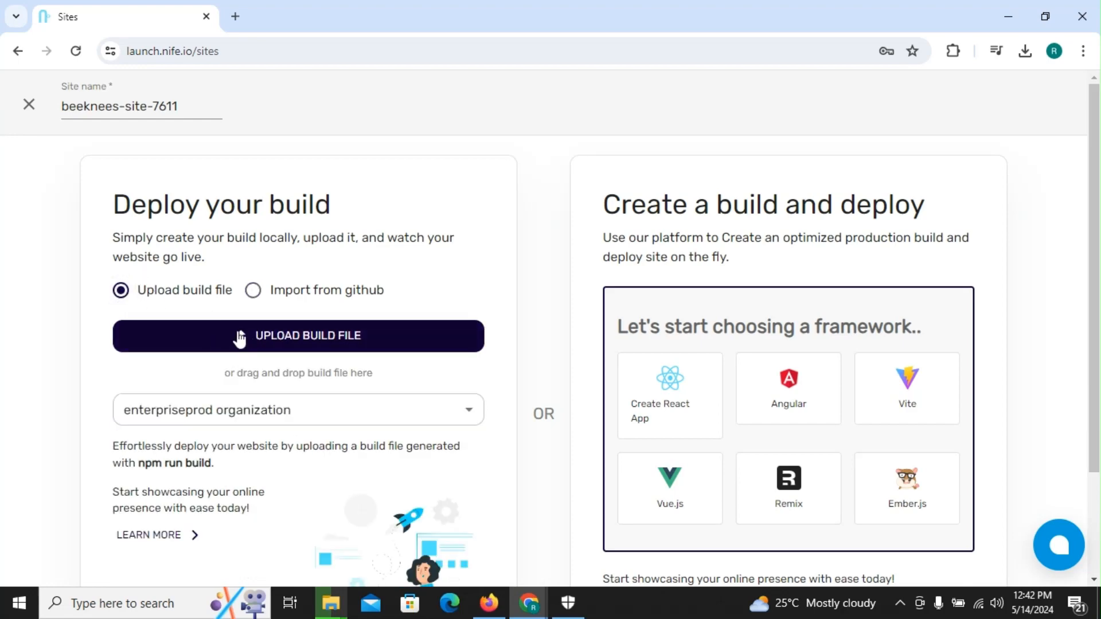
# Upload build.zip from the Downloads folder to deploy the new site
pyautogui.click(272, 335)
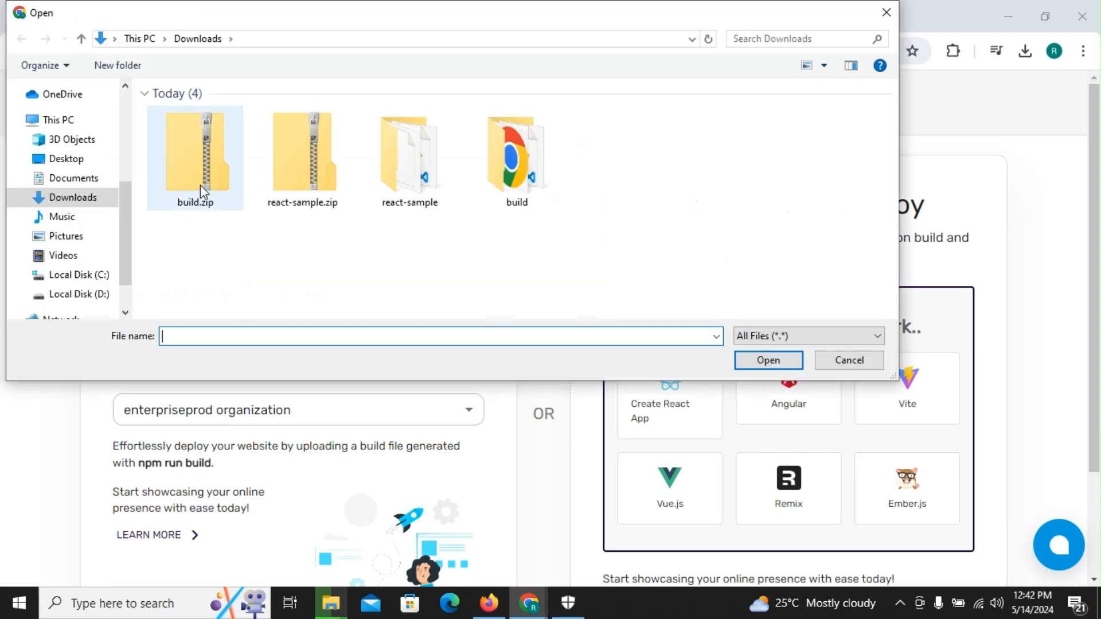
pyautogui.click(201, 184)
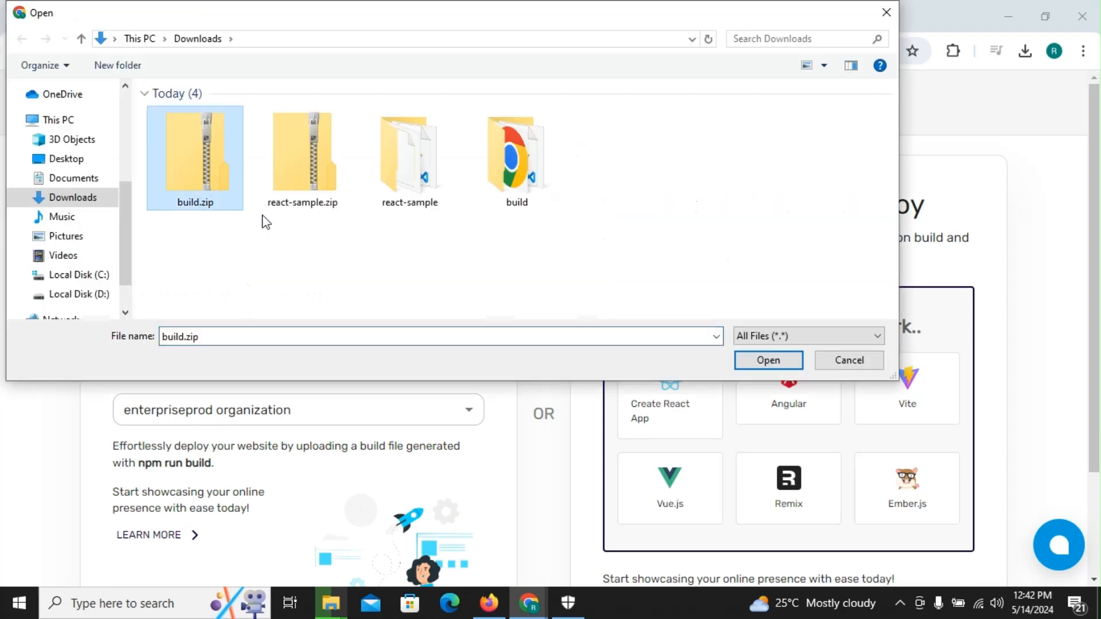
pyautogui.click(750, 361)
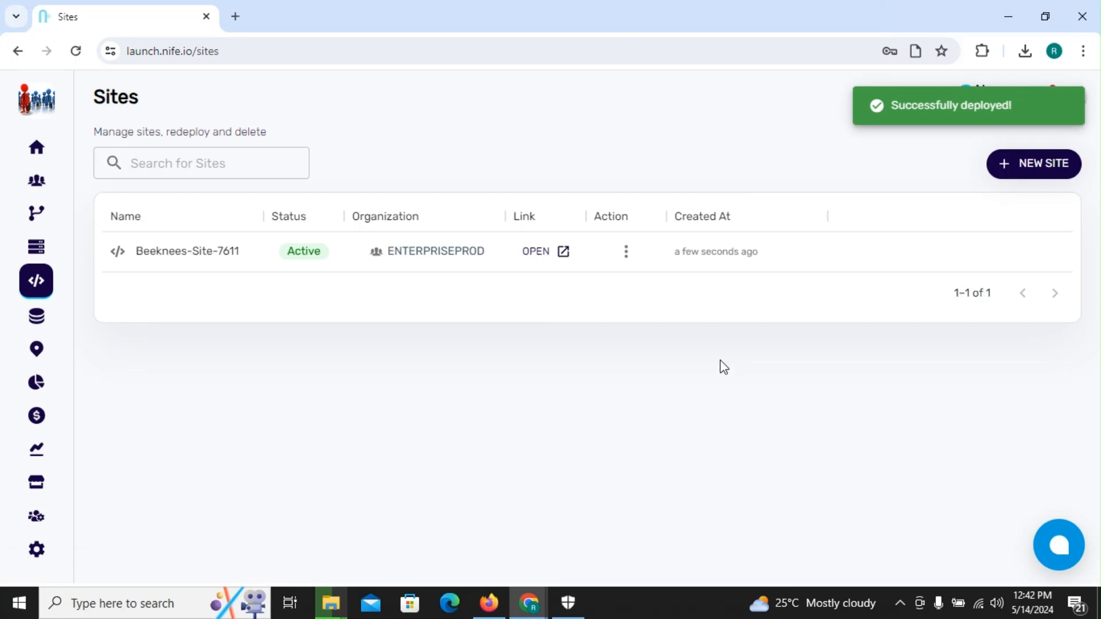
# Open the details of Beeknees-Site-7611 and examine the DNS records required for adding a custom domain
pyautogui.click(184, 252)
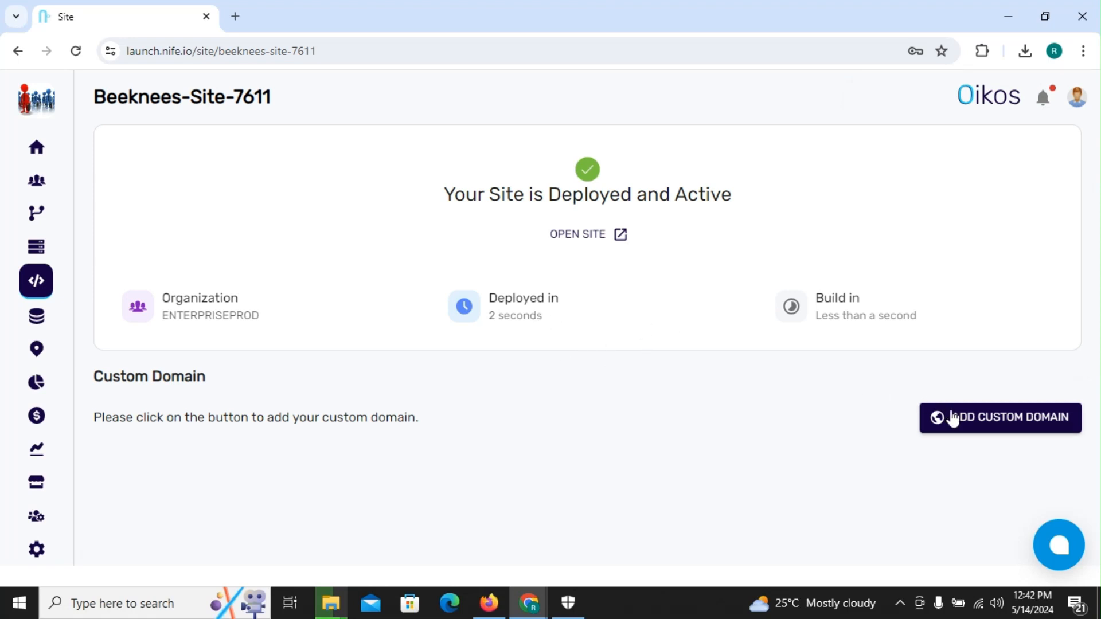
pyautogui.click(953, 418)
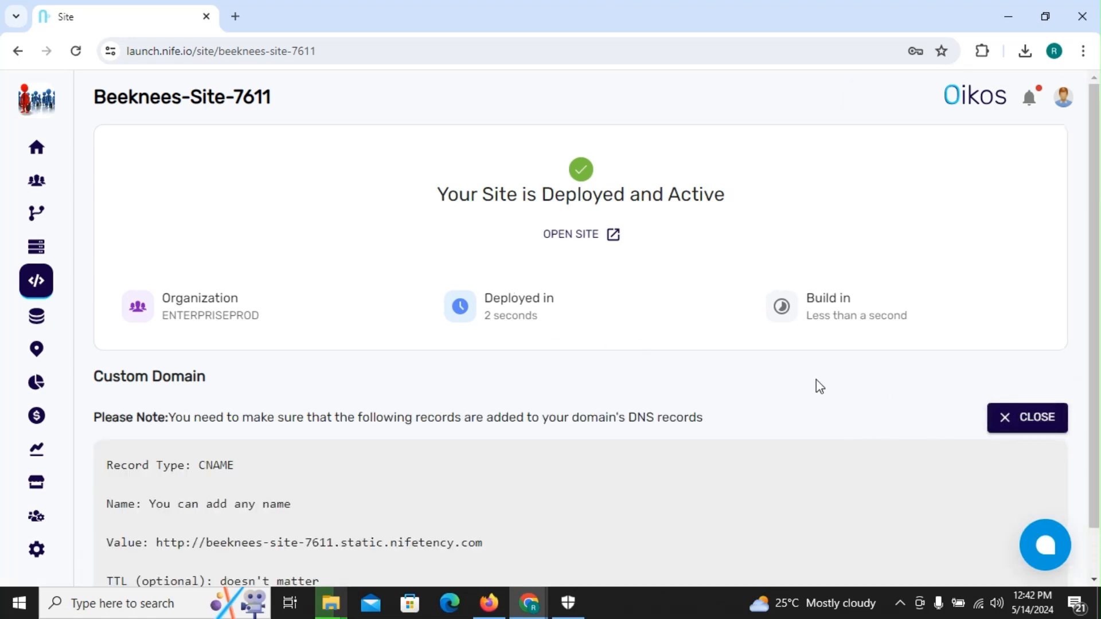
pyautogui.scroll(-1, 819, 385)
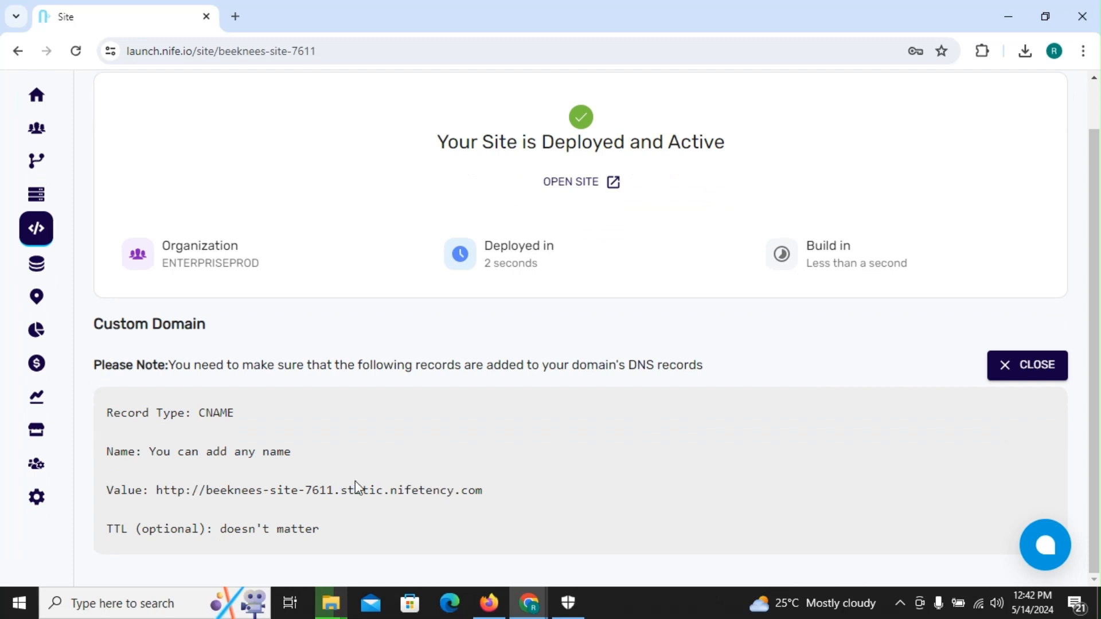
pyautogui.scroll(1, 479, 309)
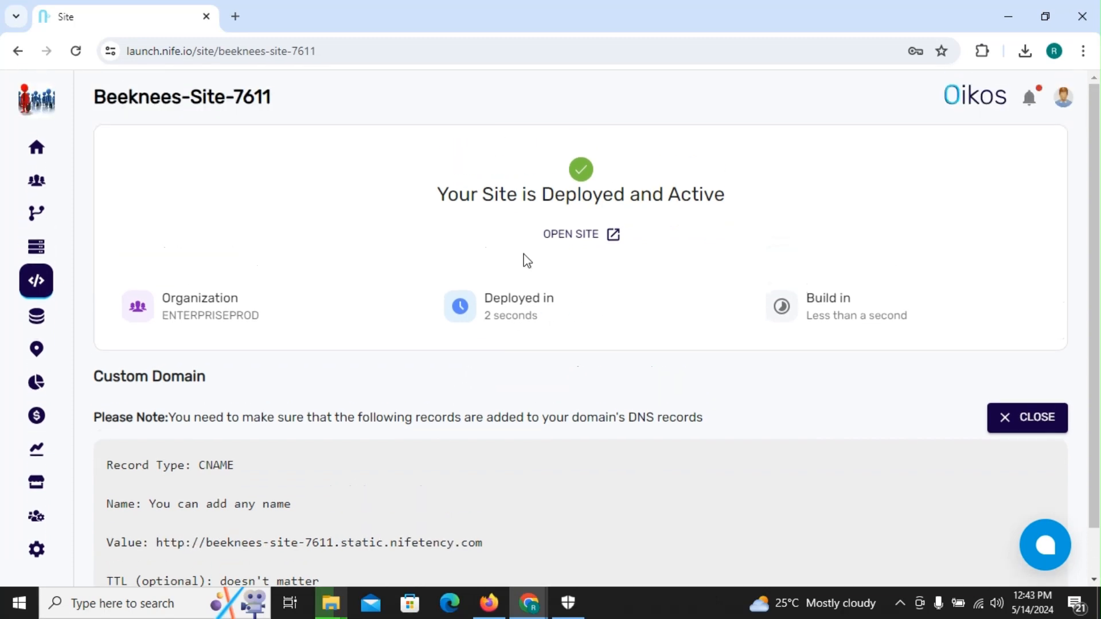
# View the live page of Beeknees-Site-7611 in a new browser tab and close it
pyautogui.click(565, 235)
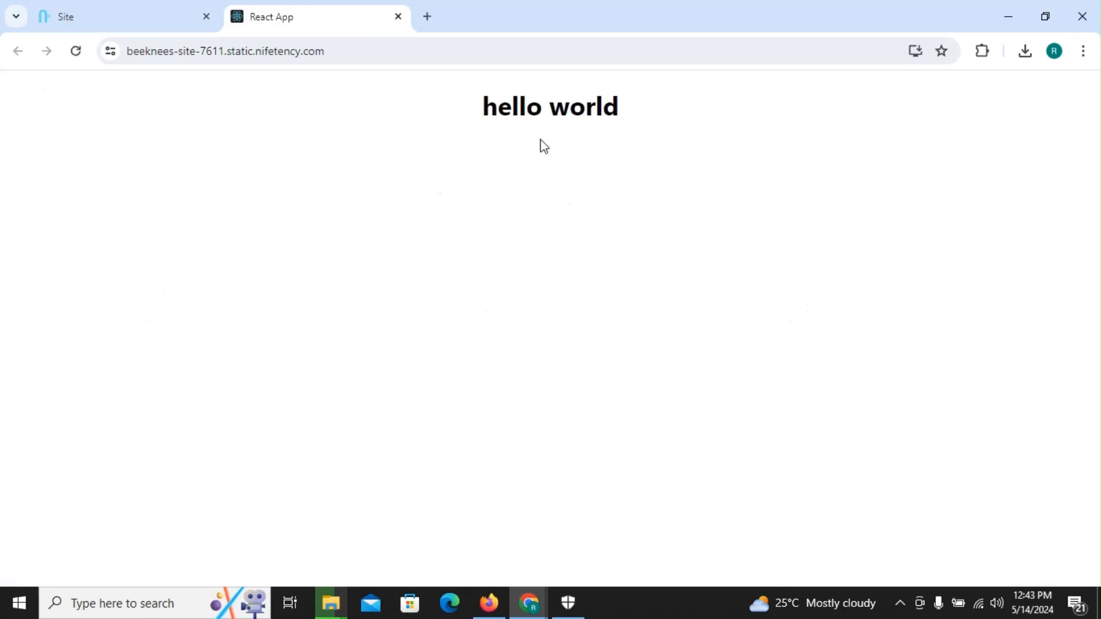
pyautogui.click(398, 16)
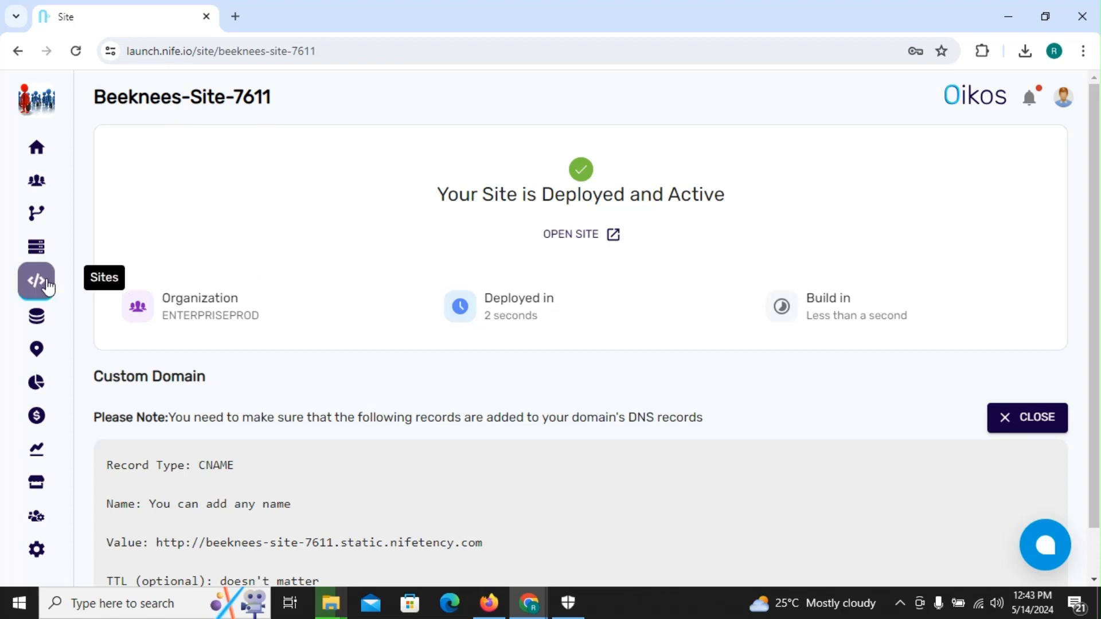
# Start another new site from the Sites list, using the Create React App framework
pyautogui.click(41, 285)
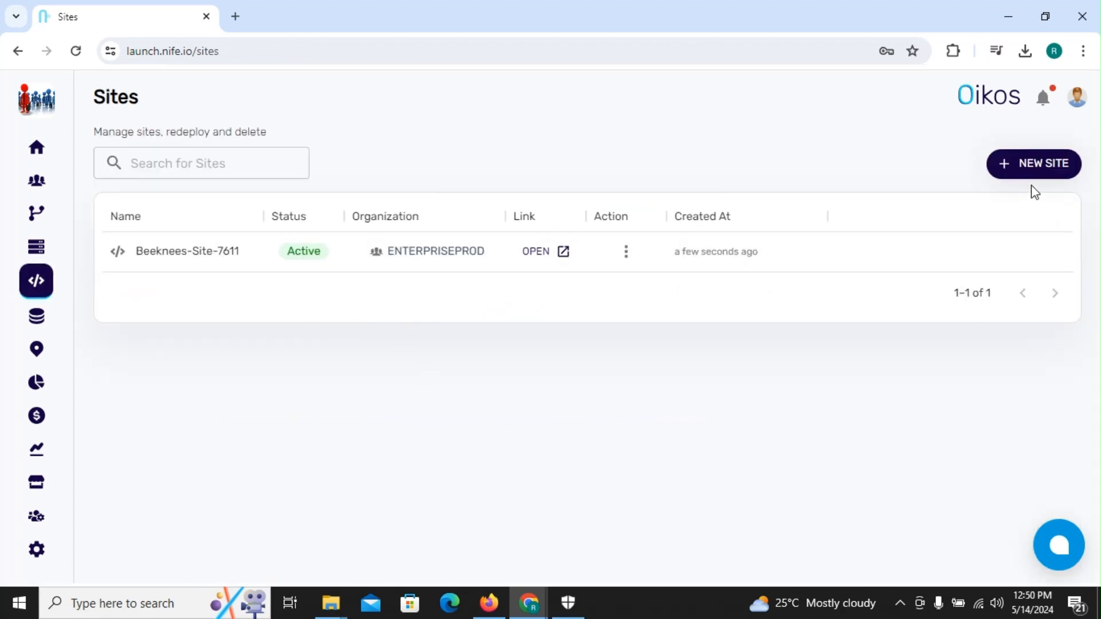
pyautogui.click(1026, 171)
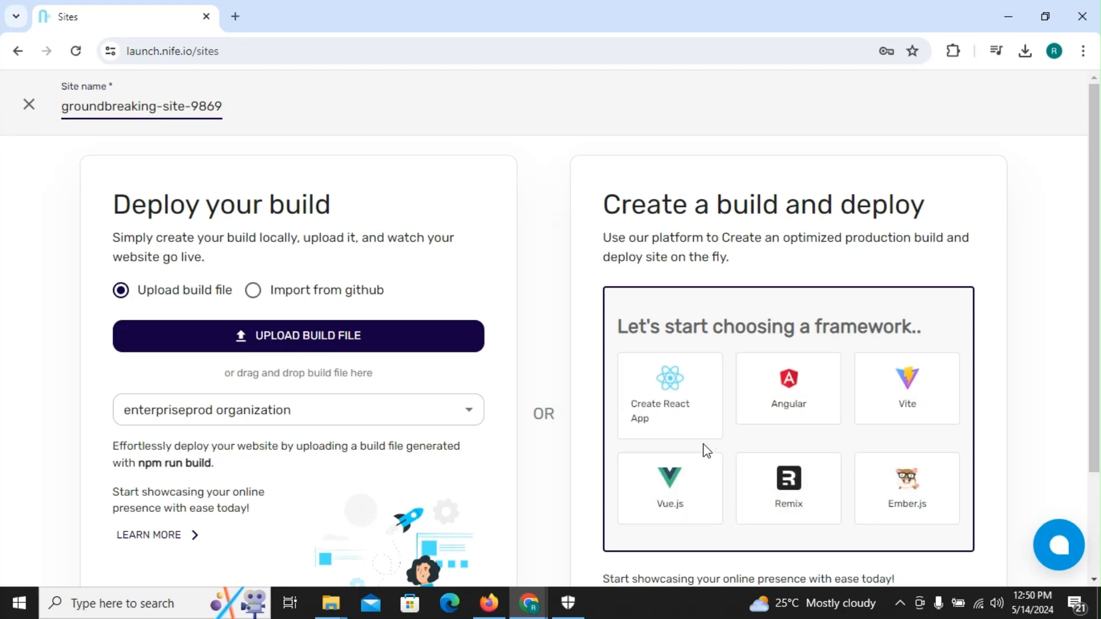
pyautogui.click(677, 391)
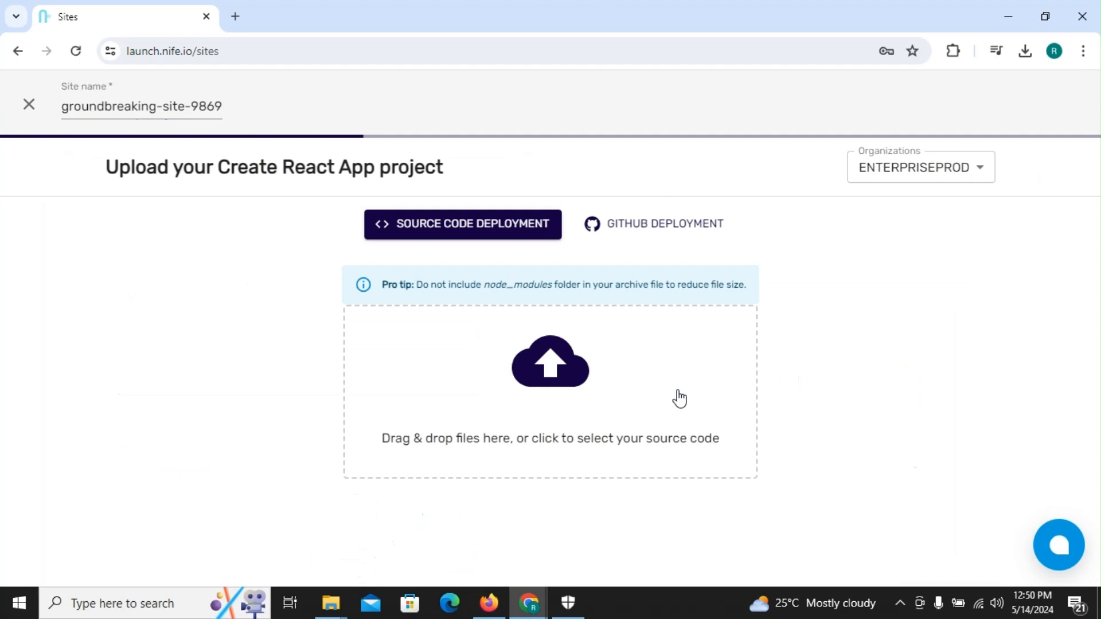
# Check the organization choices and the GitHub link and branch fields for the React project, returning to source code deployment
pyautogui.click(873, 179)
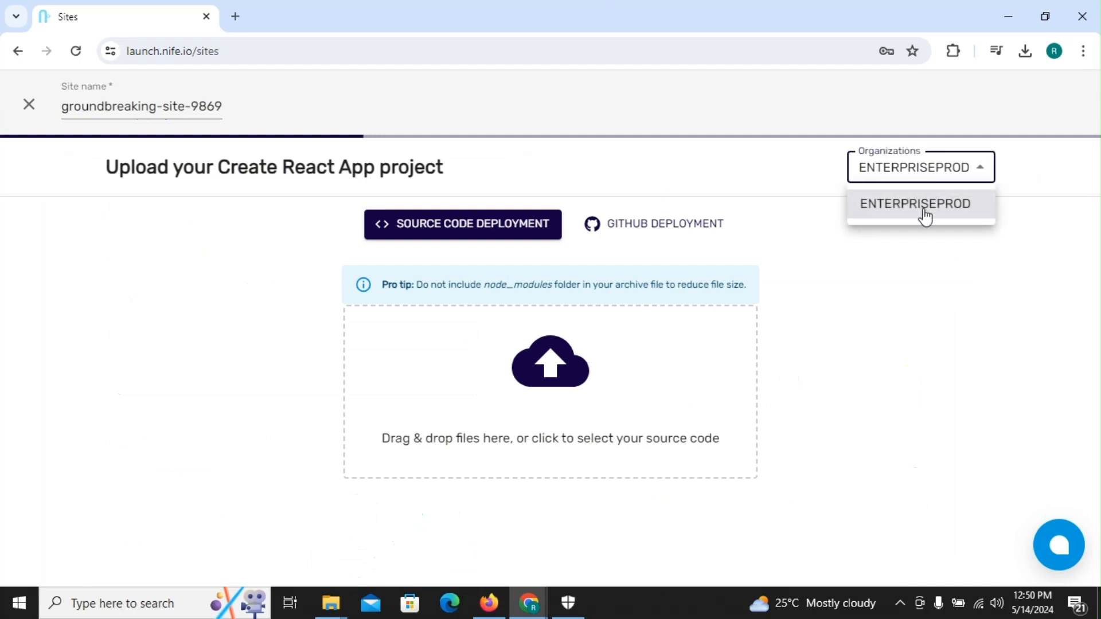
pyautogui.click(896, 273)
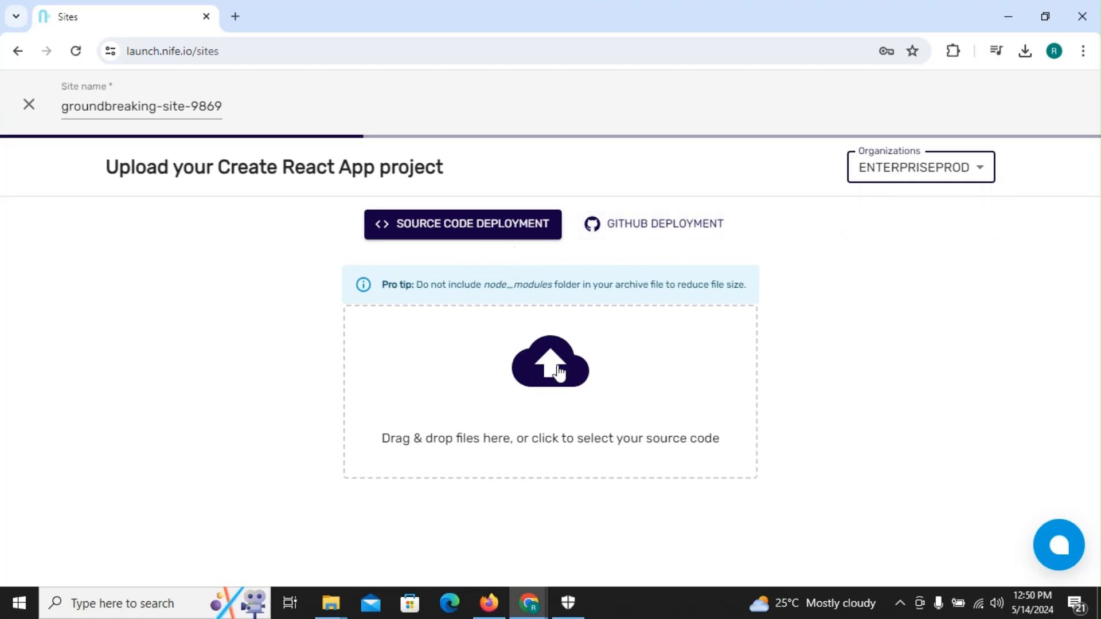
pyautogui.click(639, 239)
pyautogui.click(418, 291)
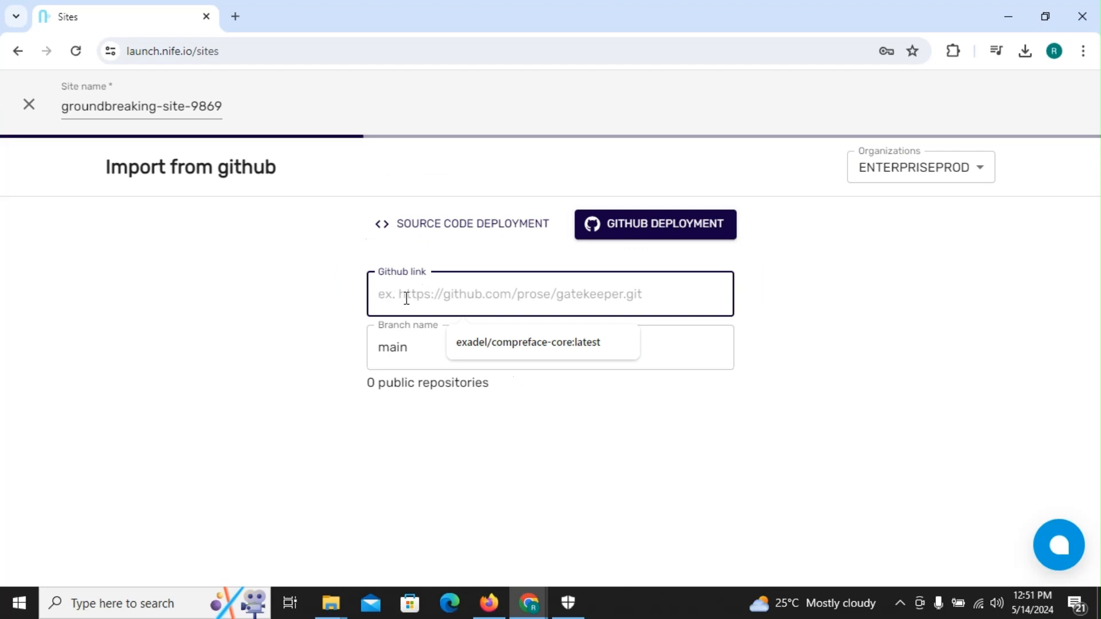
pyautogui.click(400, 343)
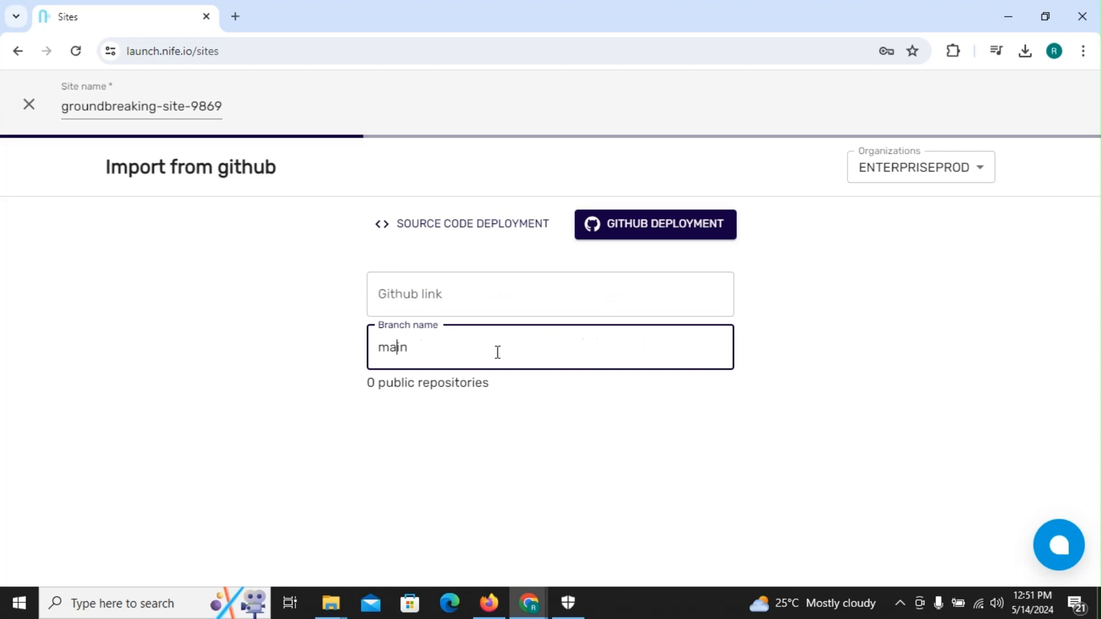
pyautogui.click(447, 237)
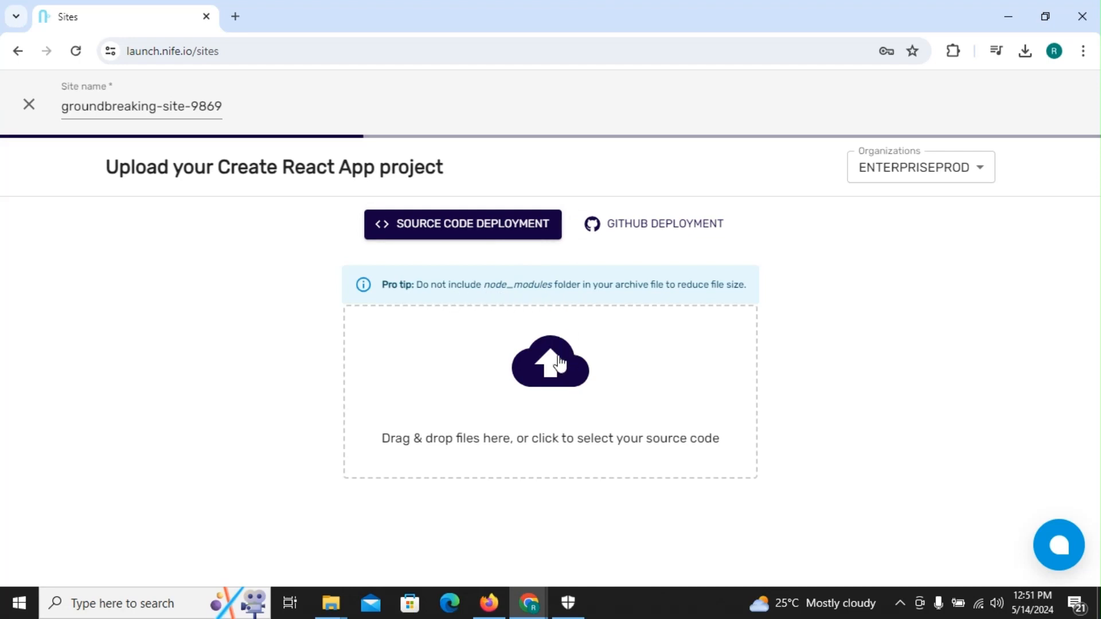
# Upload react-sample.zip as the project source code and deploy the site with the prefilled build configuration
pyautogui.click(577, 375)
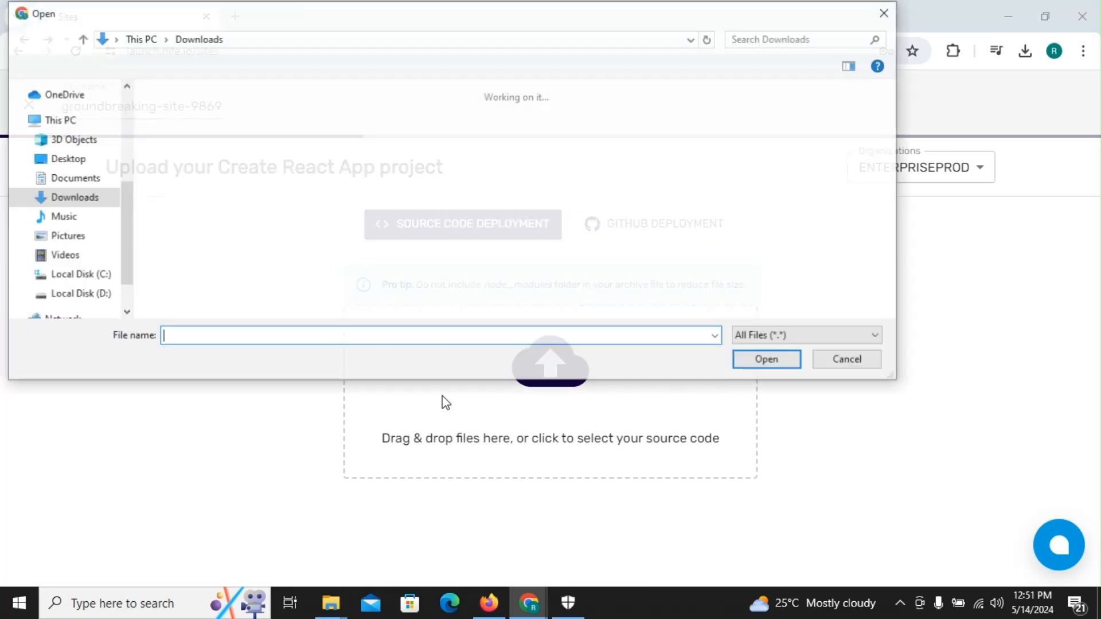
pyautogui.click(223, 189)
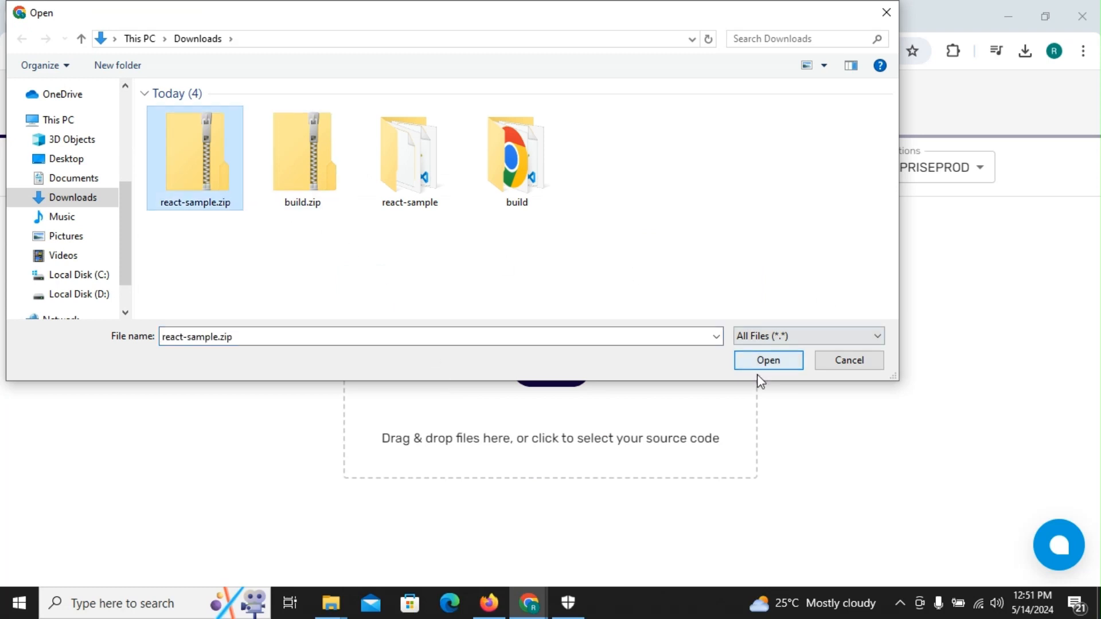
pyautogui.click(768, 360)
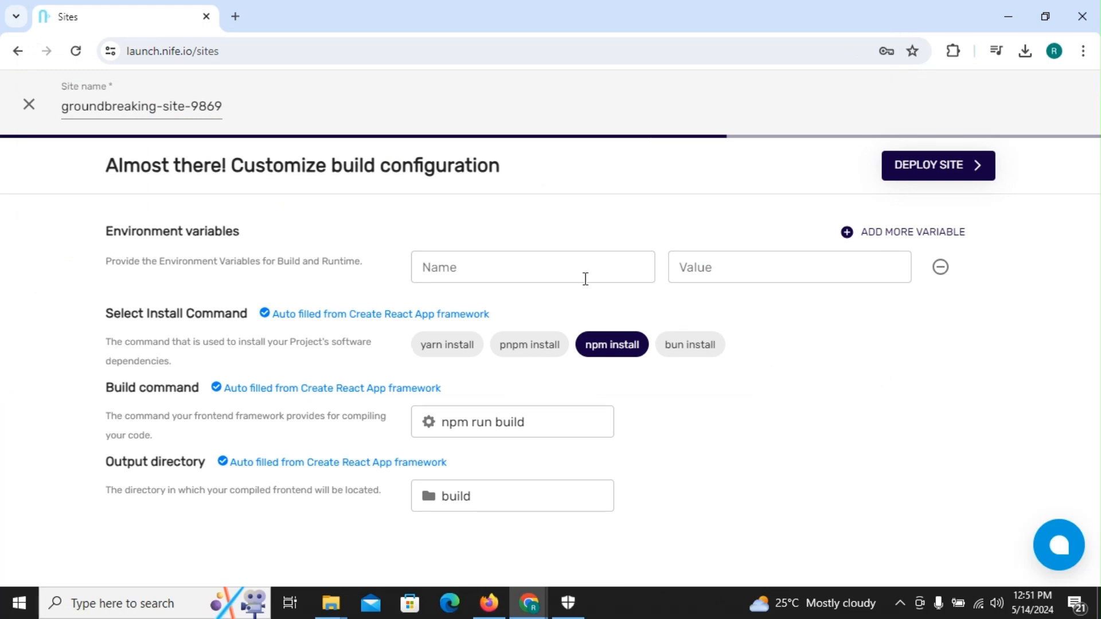
pyautogui.click(534, 274)
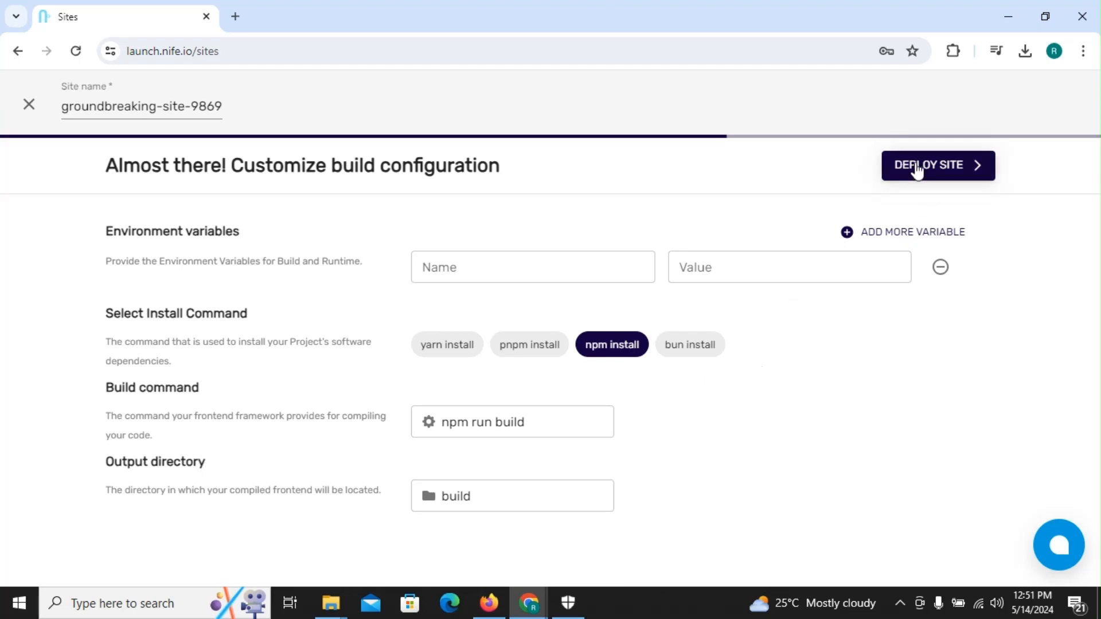
pyautogui.click(950, 174)
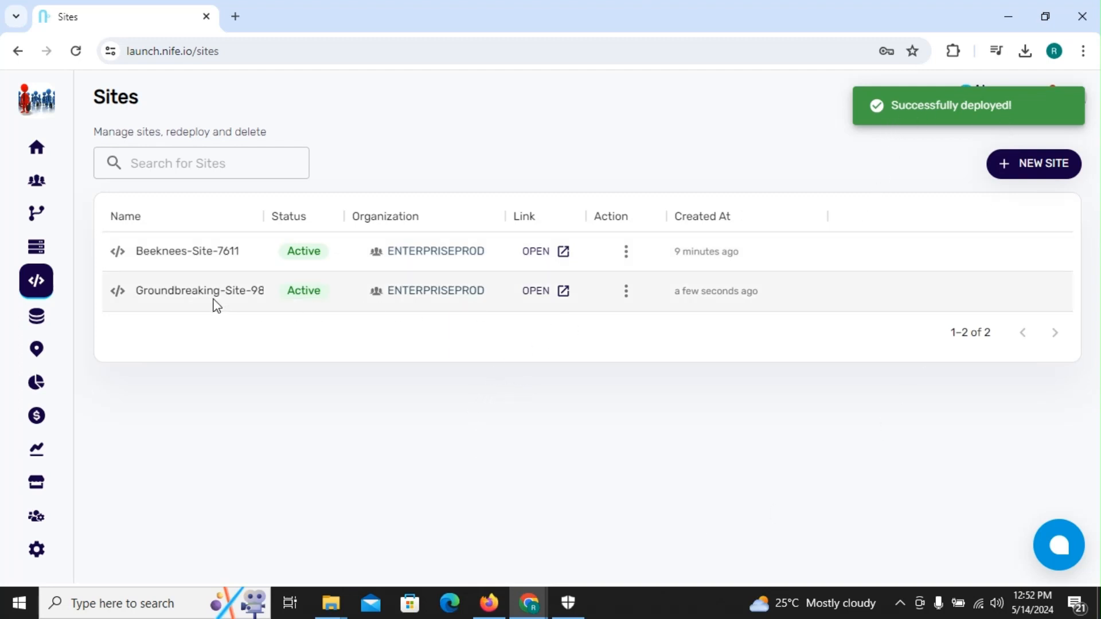
# Open the details of Groundbreaking-Site-9869 and review its site configuration and environment variables
pyautogui.click(188, 290)
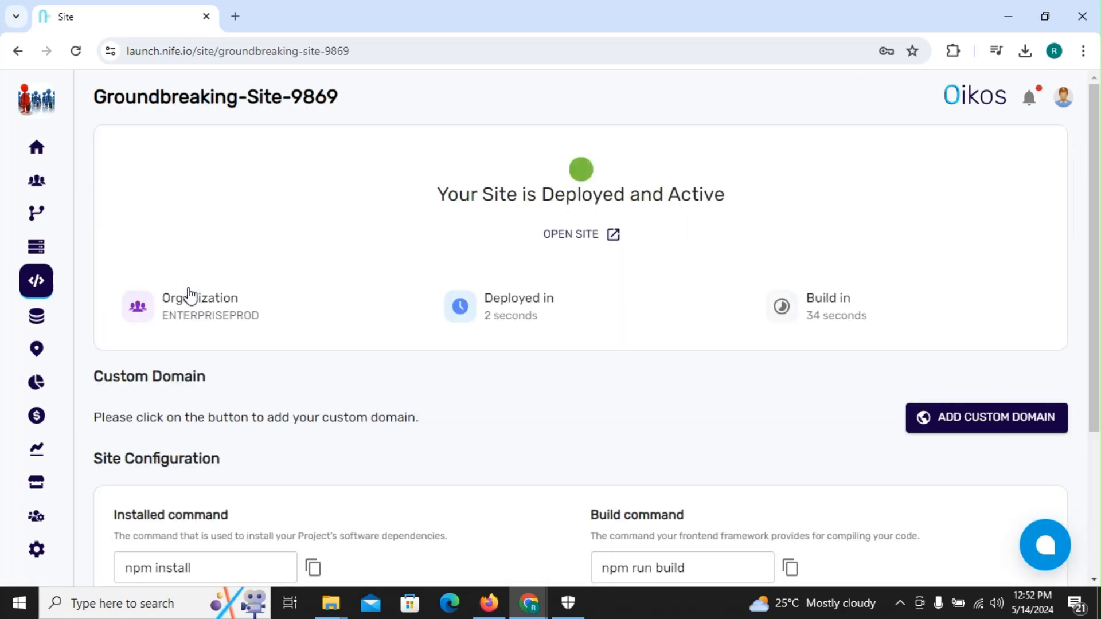
pyautogui.scroll(-3, 609, 281)
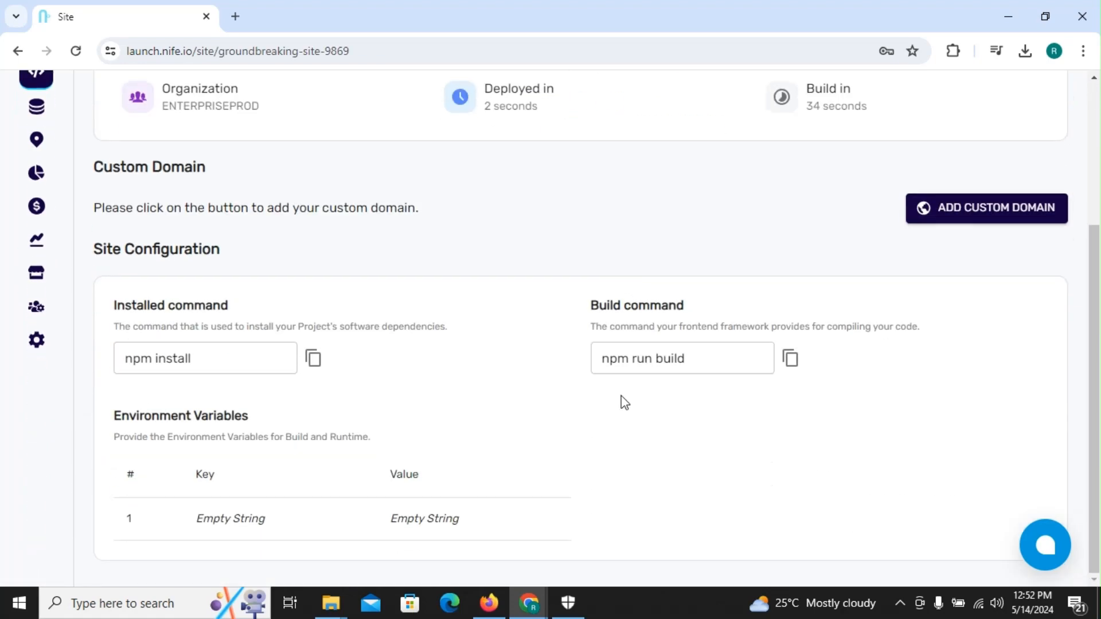
pyautogui.scroll(3, 570, 422)
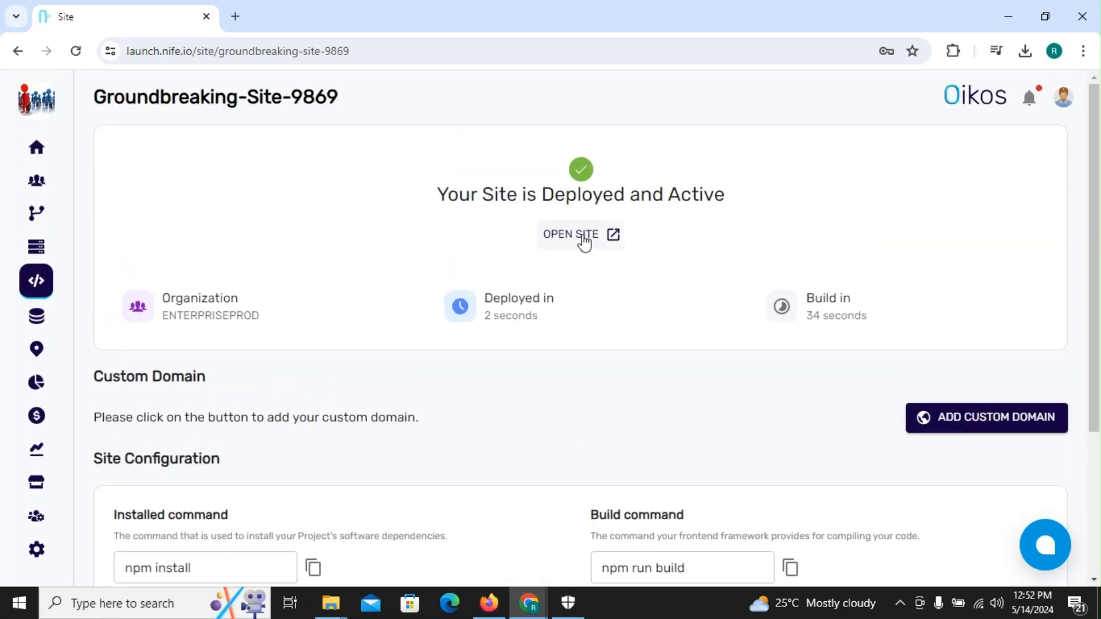
# View the live page of Groundbreaking-Site-9869 in a new browser tab and return to its site configuration details
pyautogui.click(583, 242)
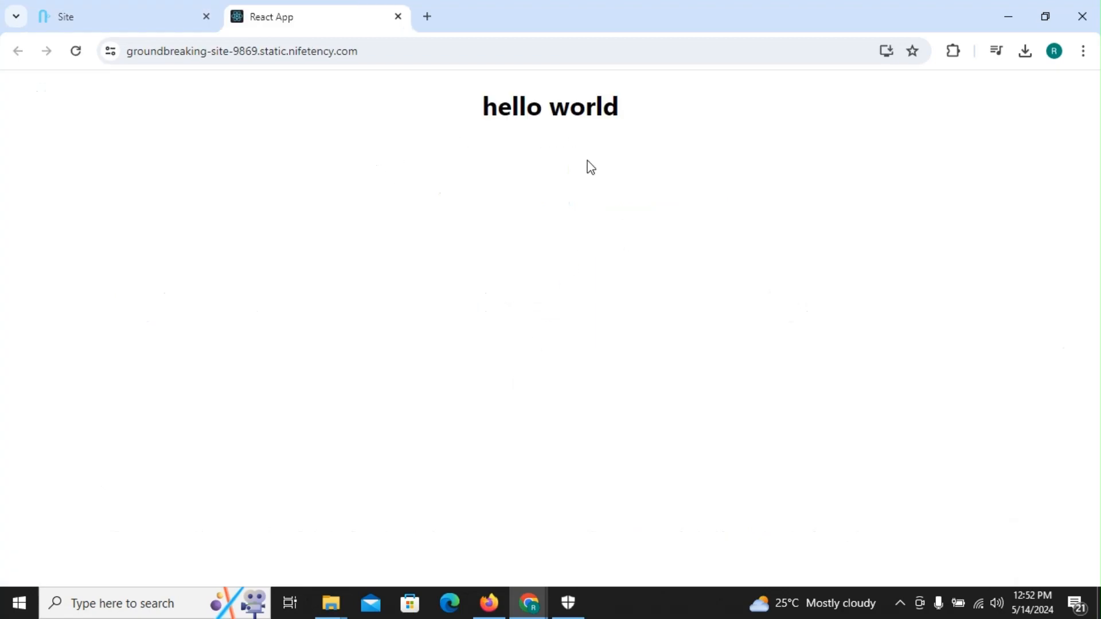
pyautogui.click(147, 7)
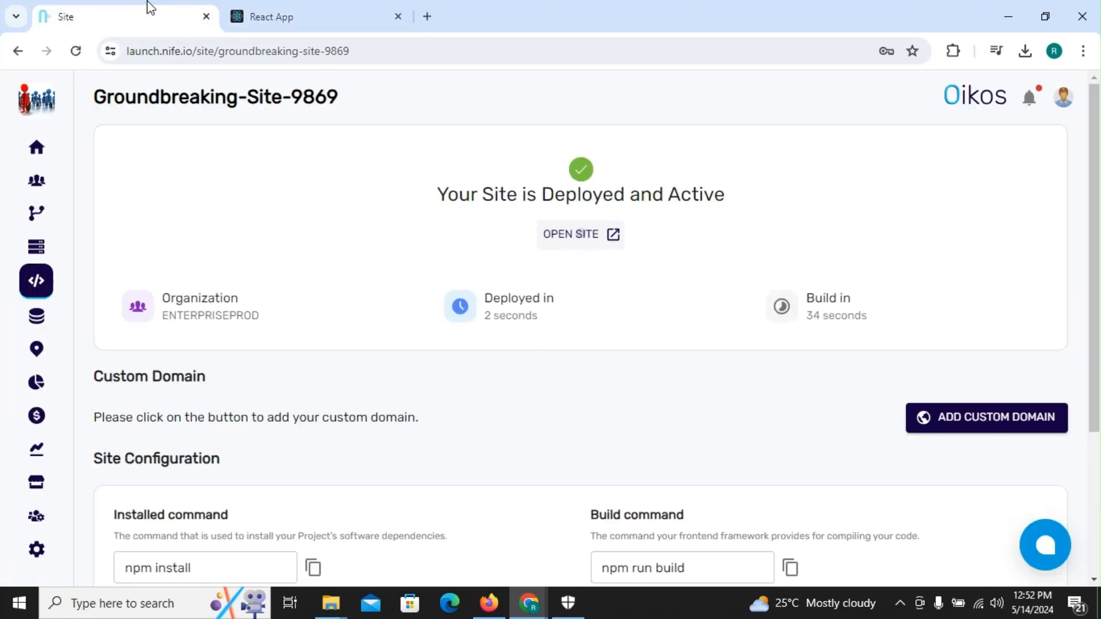
pyautogui.scroll(-4, 905, 367)
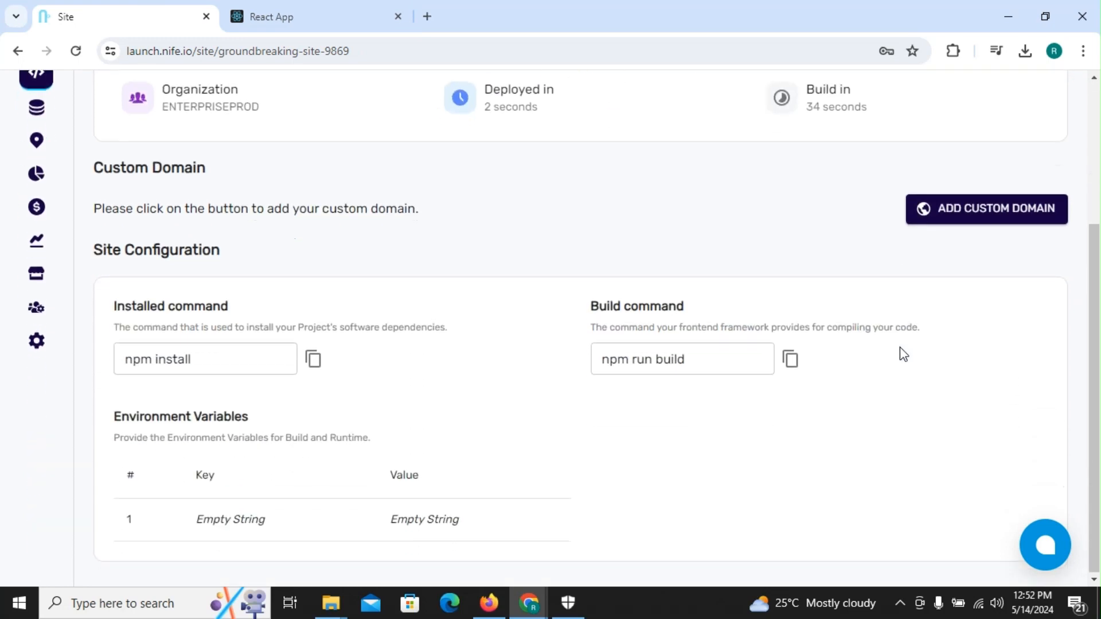
# Review the DNS records required for adding a custom domain to Groundbreaking-Site-9869 and return to the sites list
pyautogui.click(941, 217)
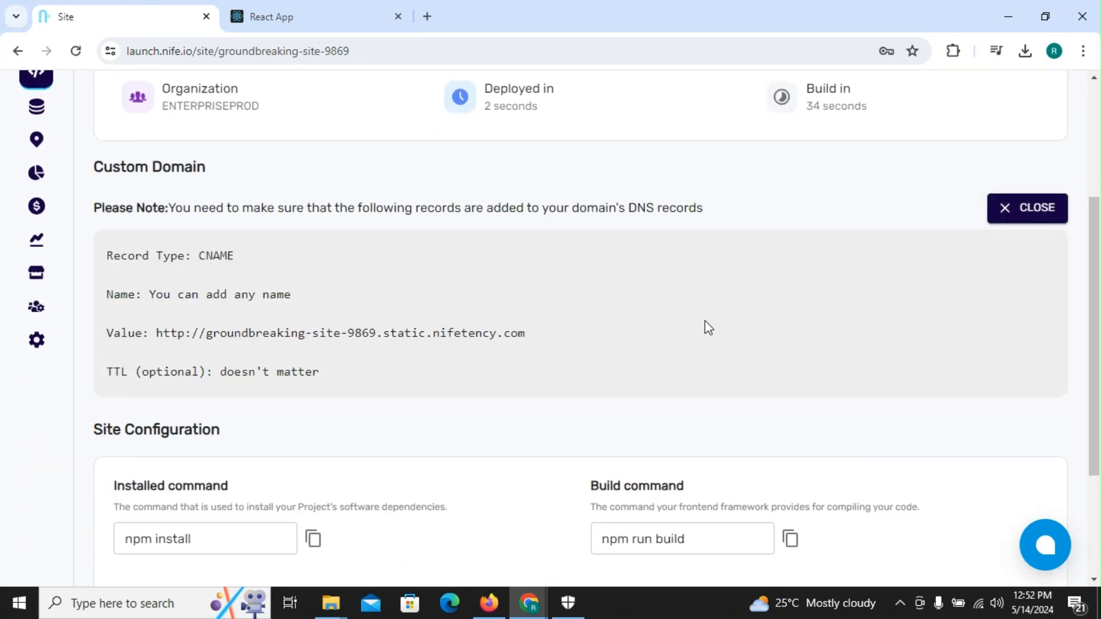
pyautogui.scroll(-2, 553, 371)
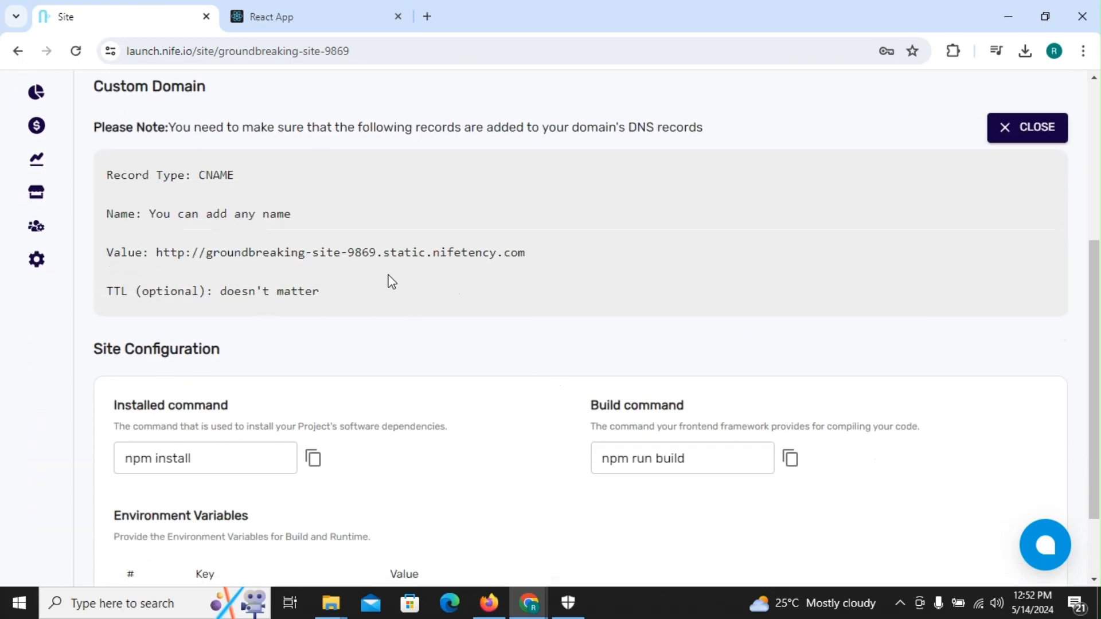
pyautogui.click(17, 52)
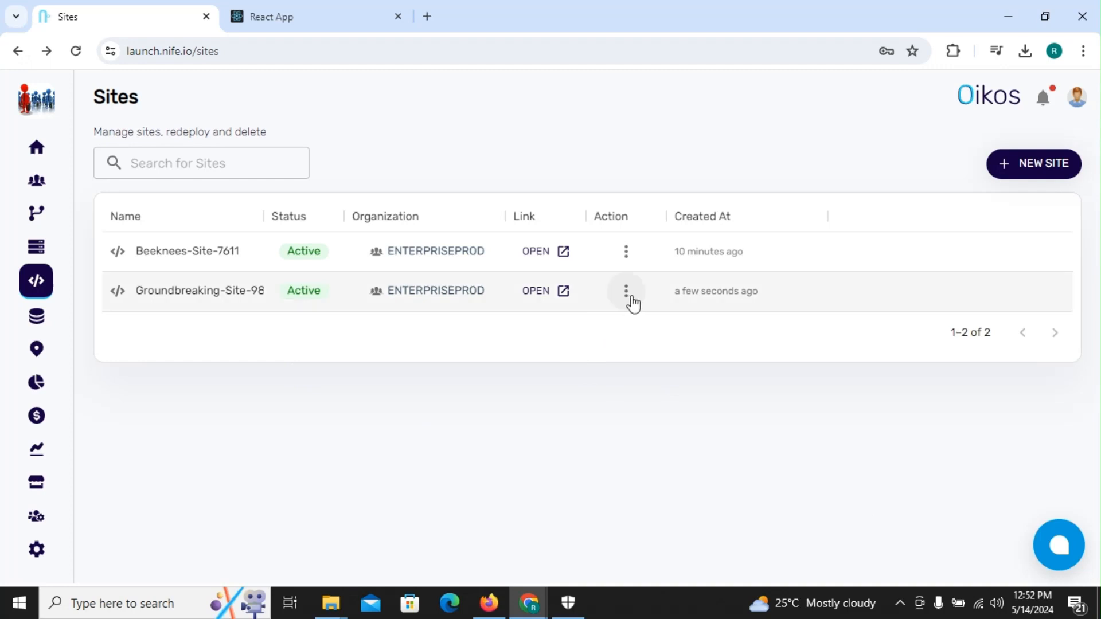
# Permanently delete Groundbreaking-Site-9869 from the sites list
pyautogui.click(627, 296)
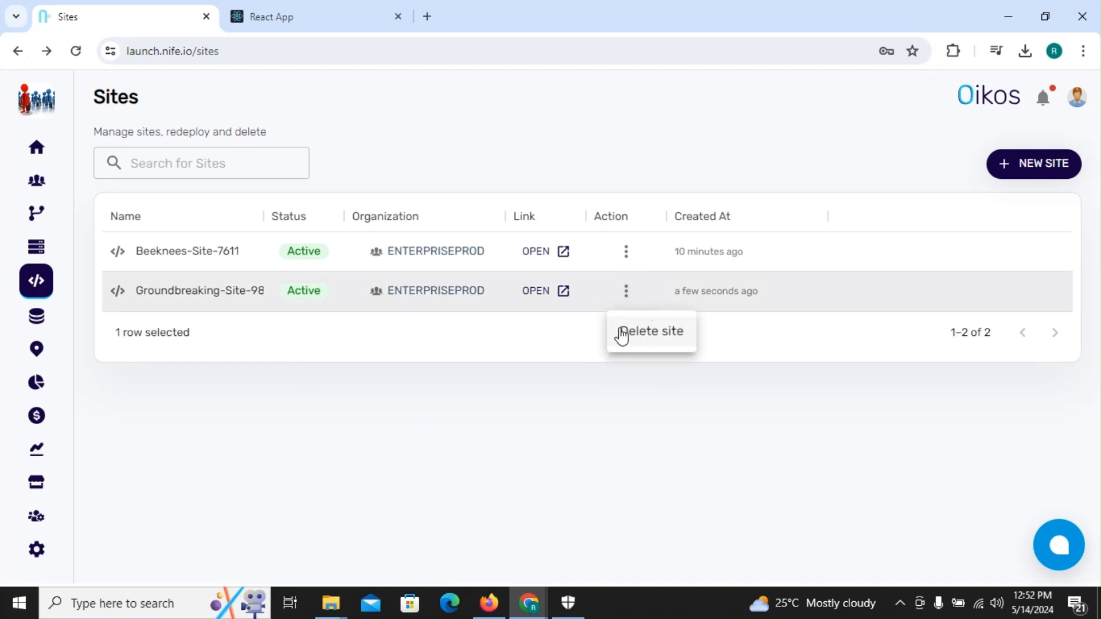
pyautogui.click(655, 331)
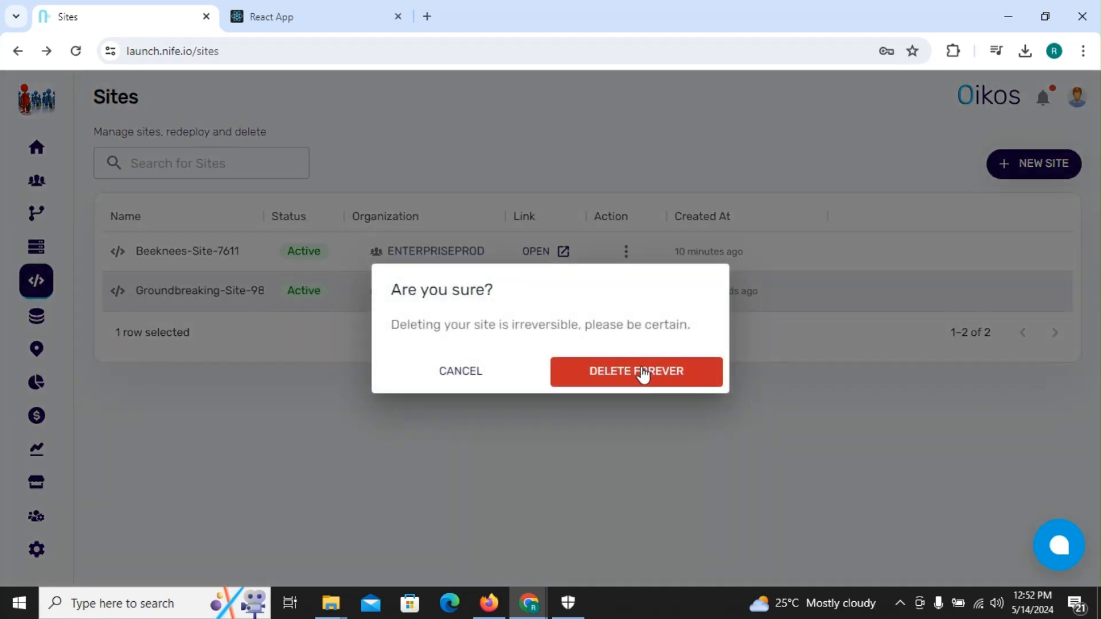
pyautogui.click(644, 375)
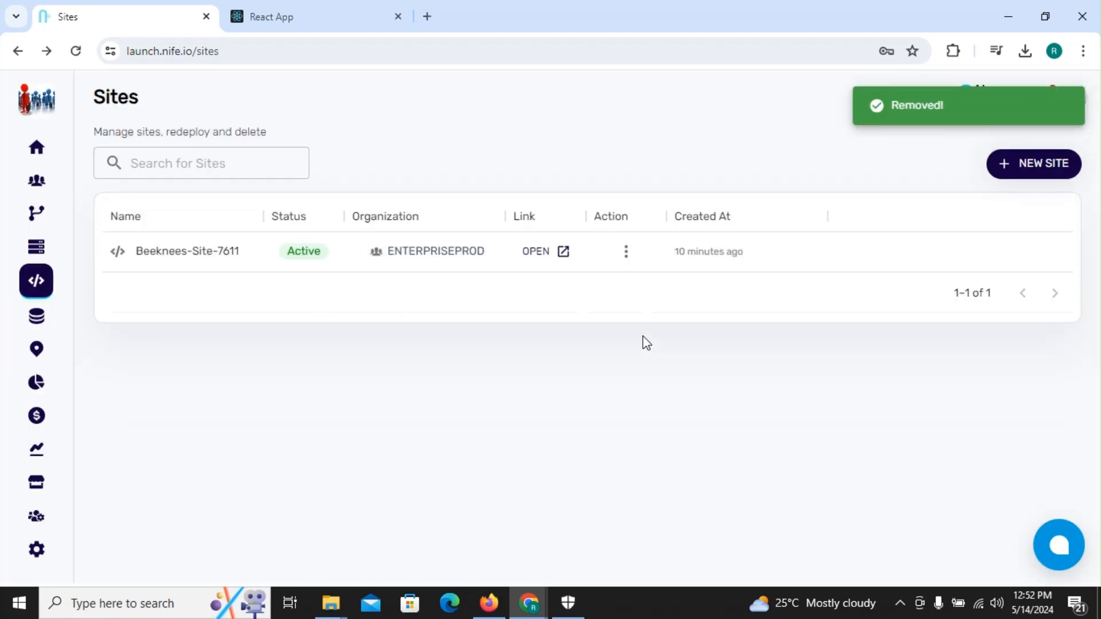